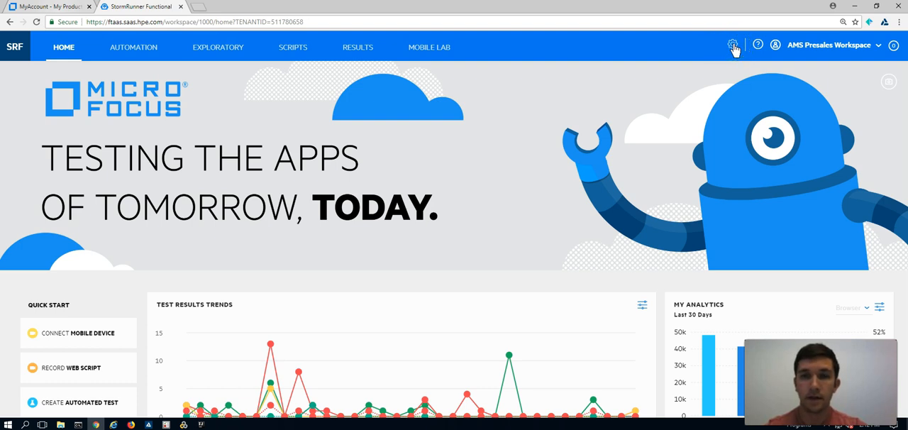
- Open the AMS Presales Workspace's remote access settings and start generating a new client ID and secret
{"action": "left_click", "coordinate": [733, 46]}
{"action": "left_click", "coordinate": [733, 46]}
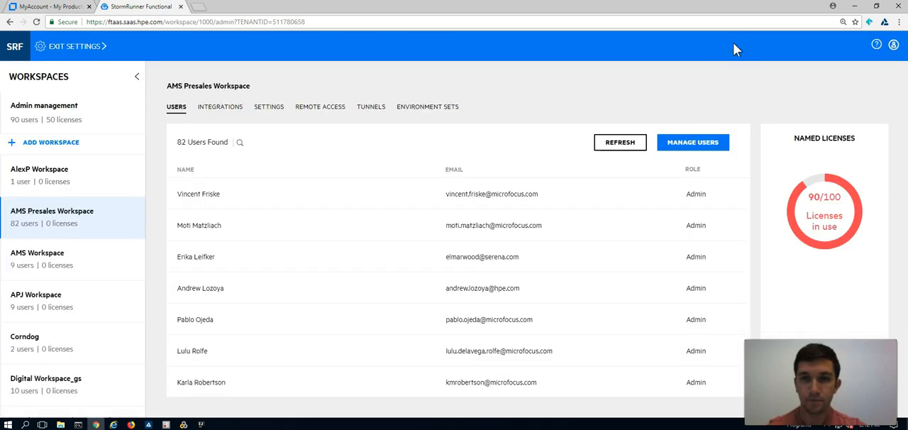
{"action": "left_click", "coordinate": [316, 107]}
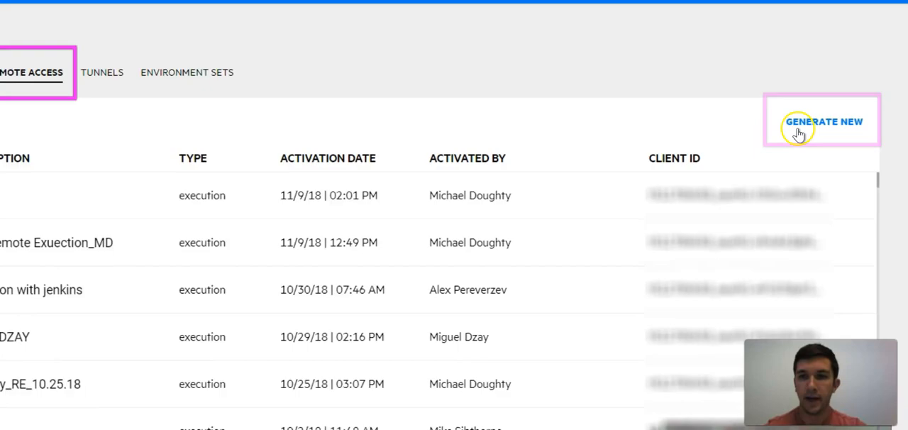
{"action": "left_click", "coordinate": [797, 119]}
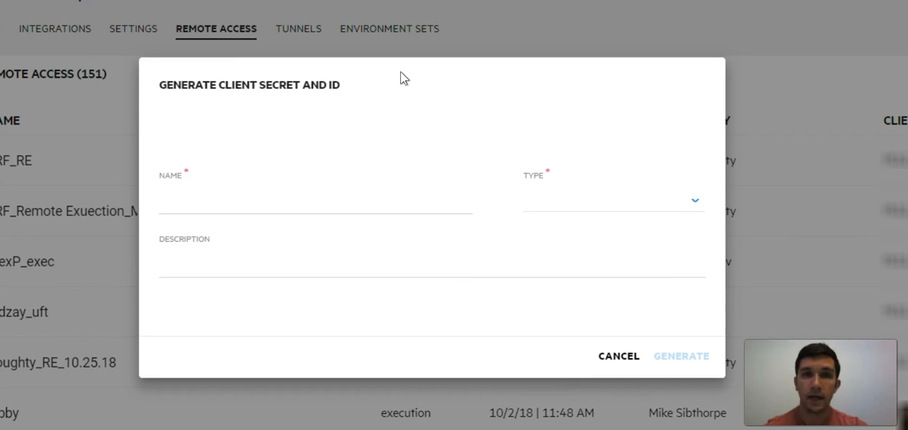
- Generate a client ID and secret named SRF_RE with type execution, and close the credentials dialog
{"action": "left_click", "coordinate": [350, 194]}
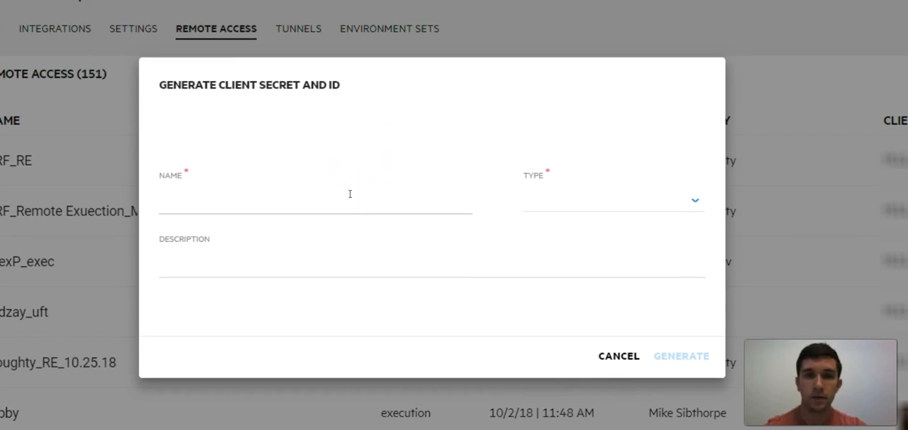
{"action": "left_click", "coordinate": [350, 202]}
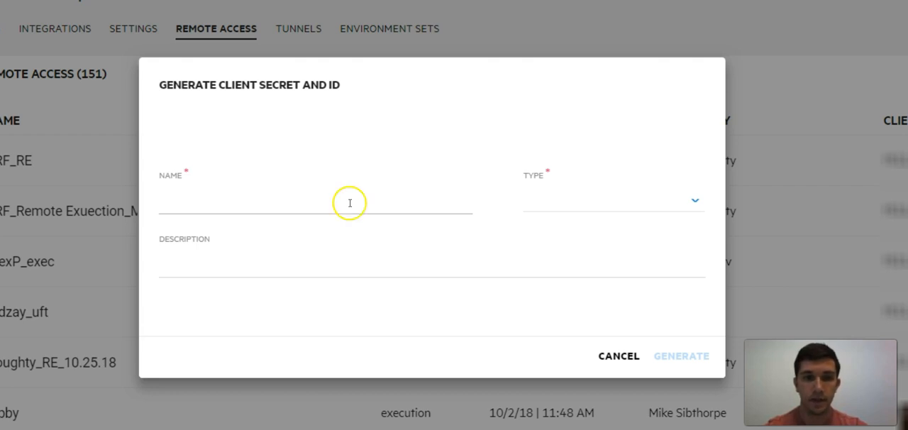
{"action": "type", "text": "SRF_RE"}
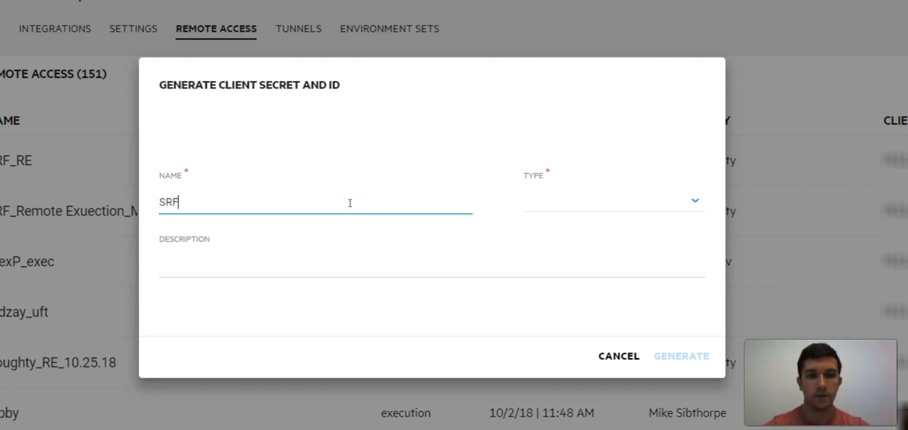
{"action": "left_click", "coordinate": [322, 208]}
{"action": "left_click", "coordinate": [539, 204]}
{"action": "left_click", "coordinate": [583, 267]}
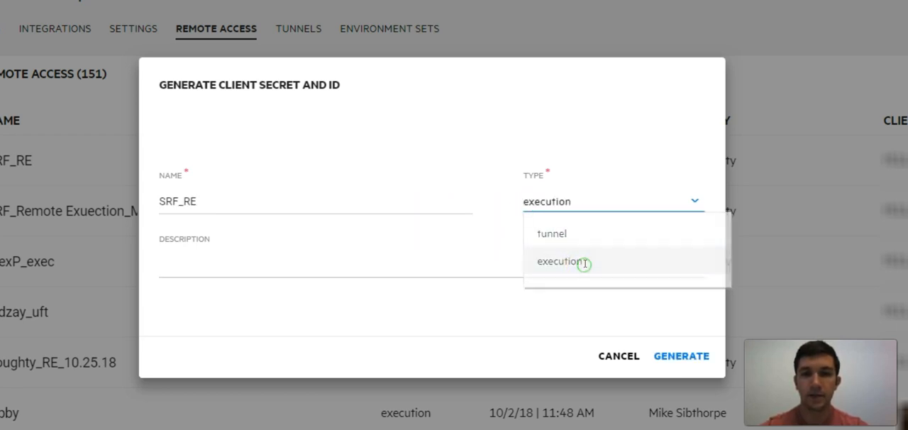
{"action": "left_click", "coordinate": [599, 199]}
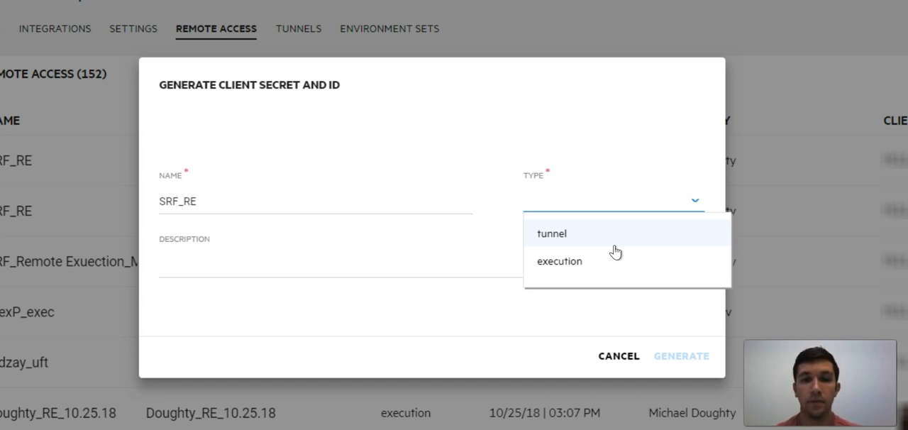
{"action": "left_click", "coordinate": [612, 261]}
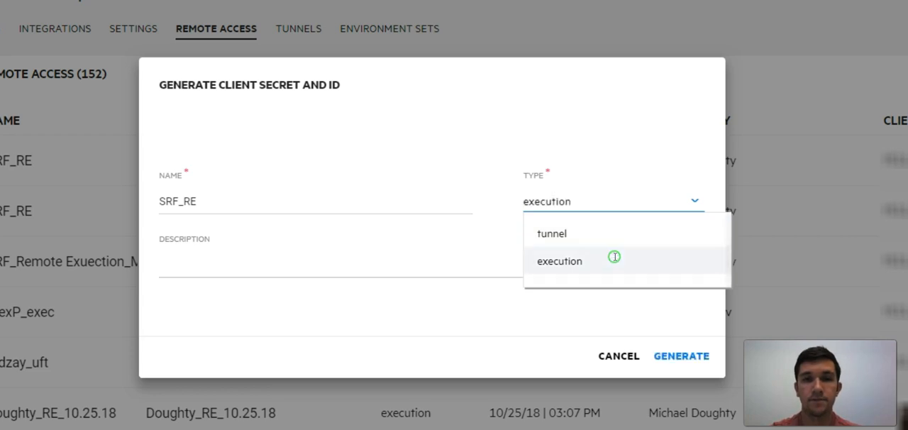
{"action": "left_click", "coordinate": [425, 287]}
{"action": "left_click", "coordinate": [683, 358]}
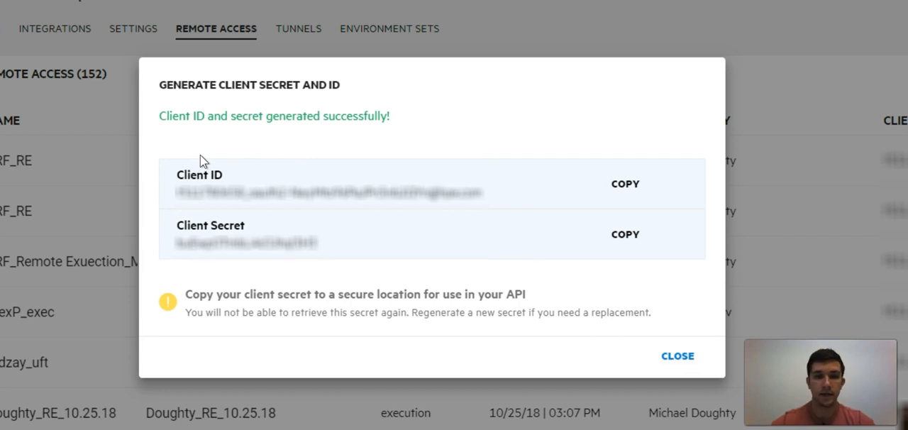
{"action": "left_click", "coordinate": [679, 356]}
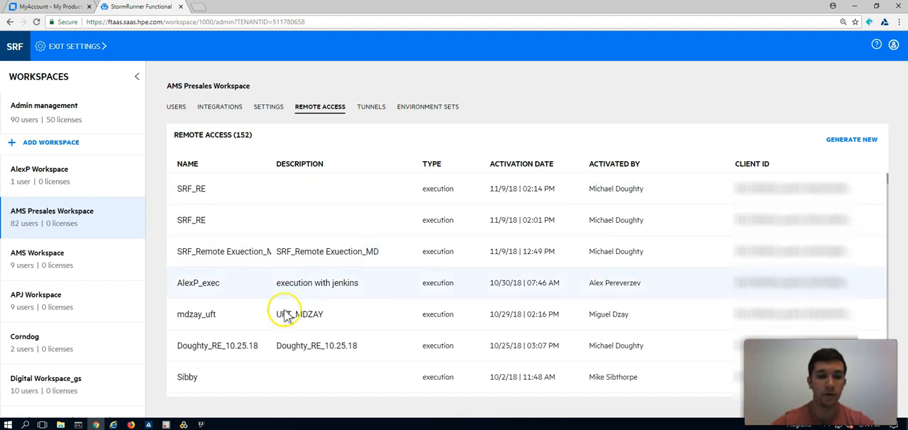
- Switch to Unified Functional Testing and open the StormRunner Functional connection settings in the GUI testing options
{"action": "left_click", "coordinate": [148, 424]}
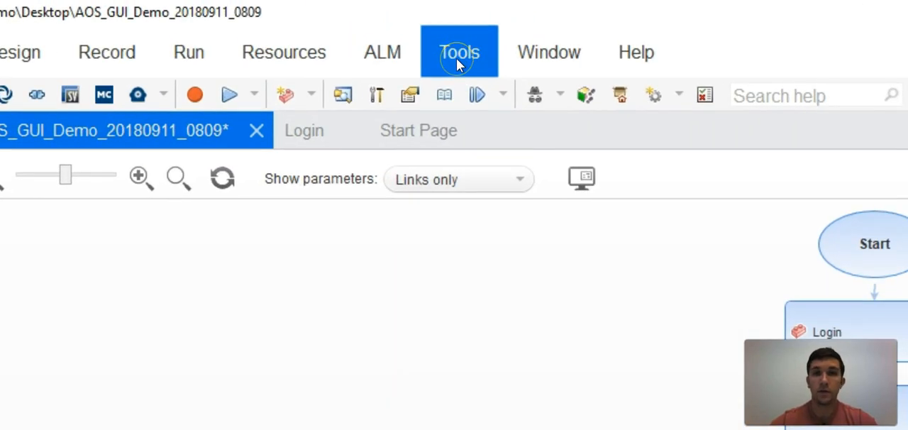
{"action": "left_click", "coordinate": [456, 58]}
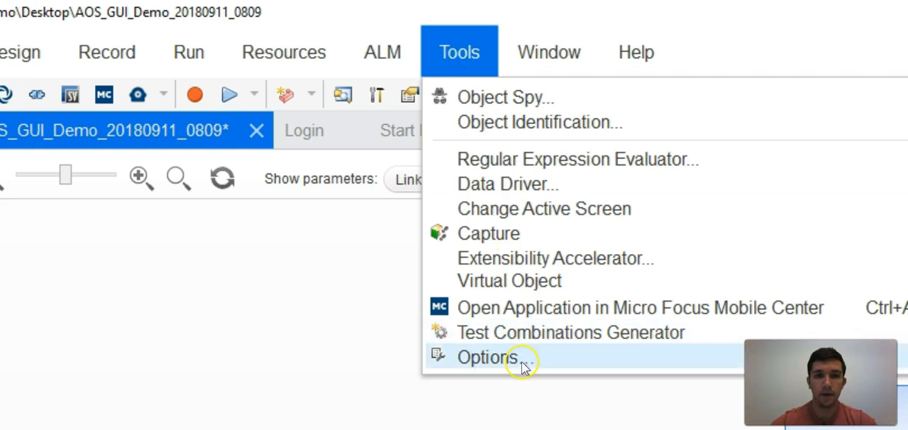
{"action": "left_click", "coordinate": [521, 361]}
{"action": "left_click", "coordinate": [362, 117]}
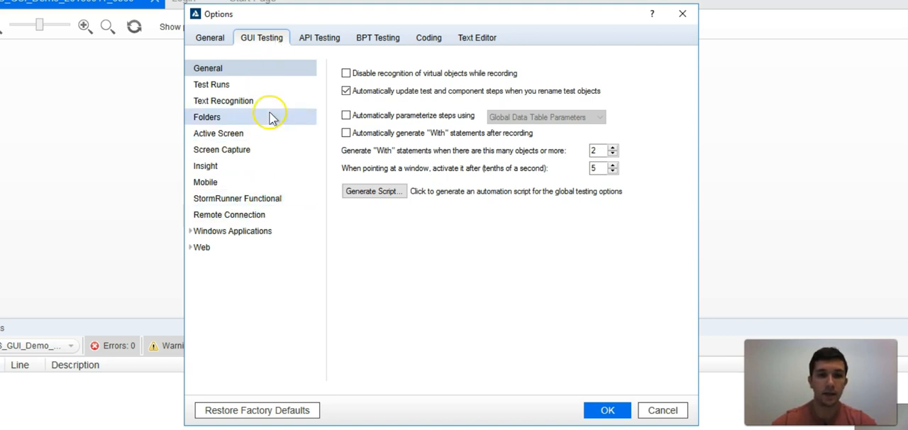
{"action": "left_click", "coordinate": [261, 197]}
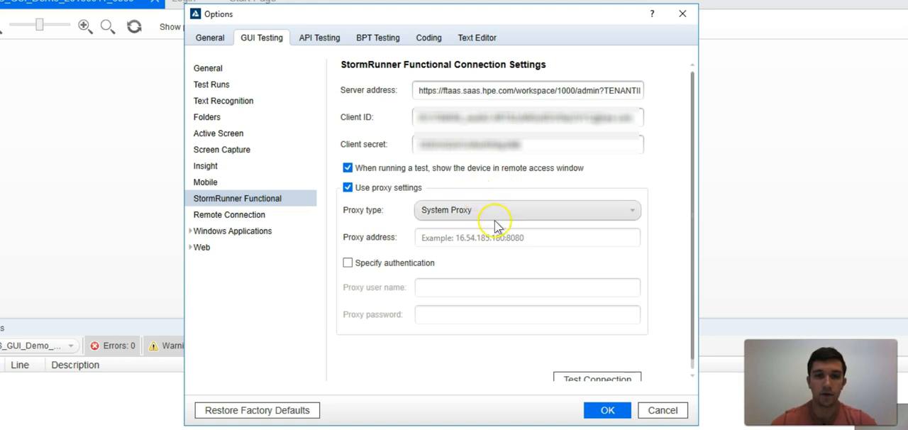
- Test the StormRunner Functional connection and accept the options
{"action": "scroll", "coordinate": [546, 257], "scroll_direction": "down", "scroll_amount": 1}
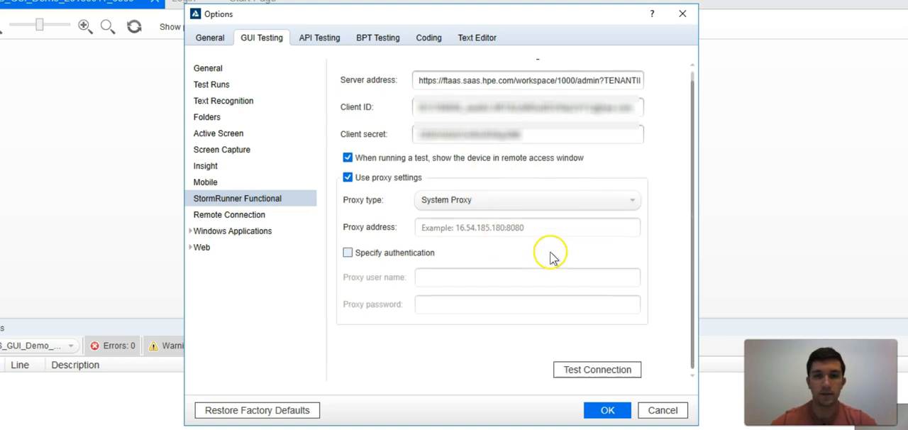
{"action": "left_click", "coordinate": [589, 369]}
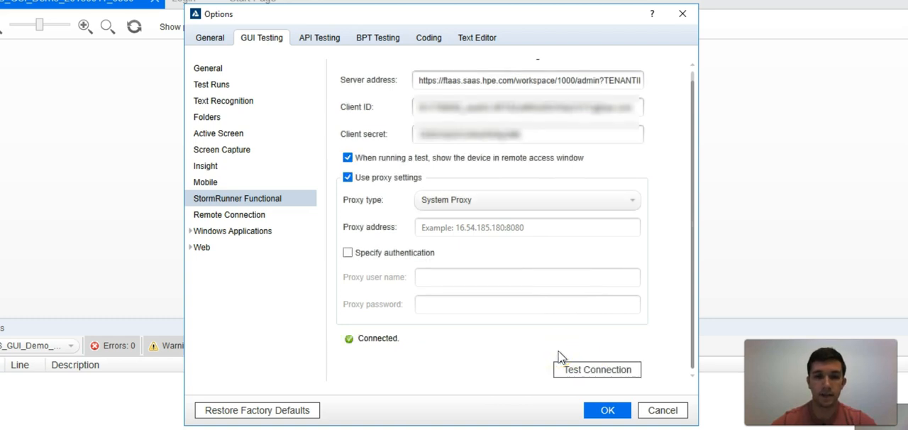
{"action": "left_click", "coordinate": [607, 409]}
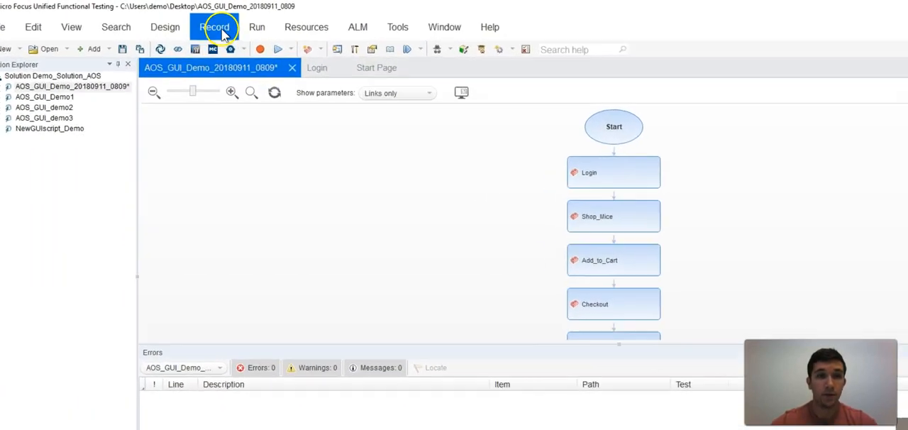
- In the Record and Run Settings for web, choose Micro Focus SRF as the environment for recording and running
{"action": "left_click", "coordinate": [189, 22]}
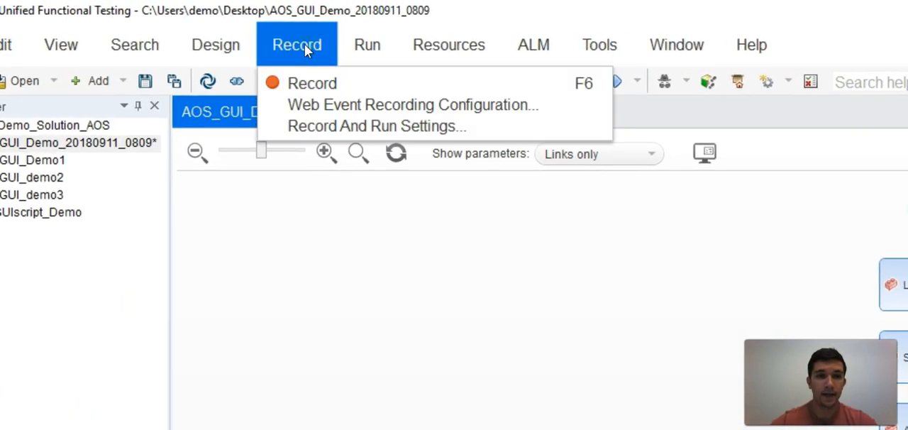
{"action": "left_click", "coordinate": [324, 126]}
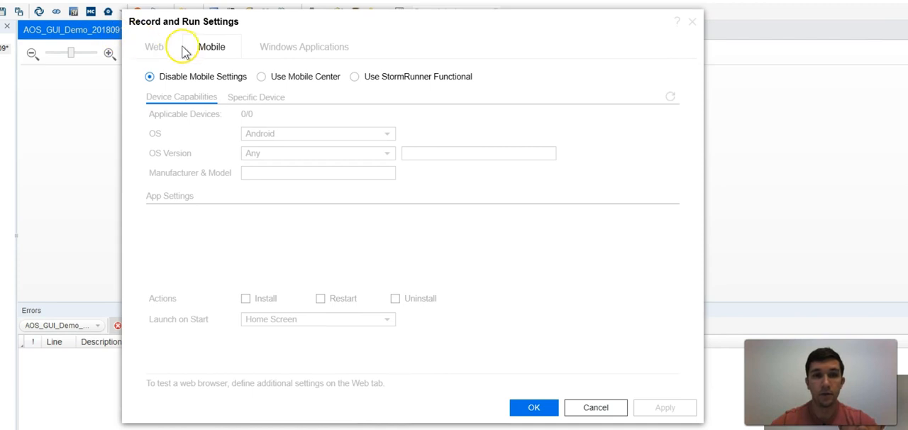
{"action": "left_click", "coordinate": [169, 51]}
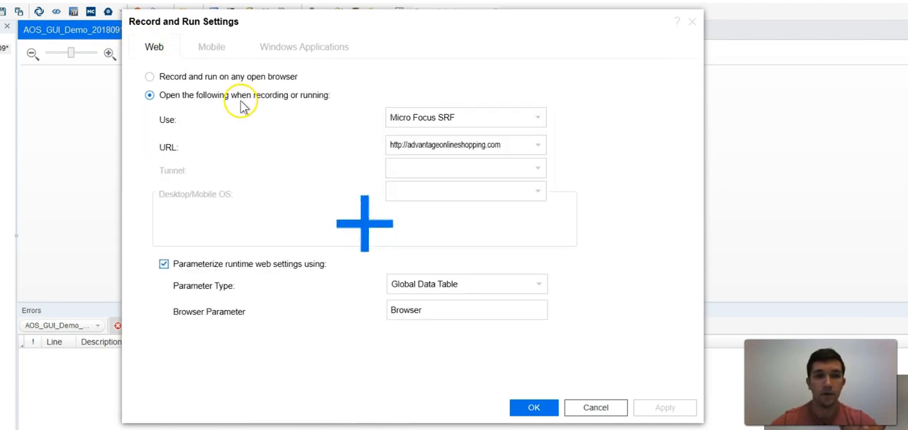
{"action": "left_click", "coordinate": [490, 120]}
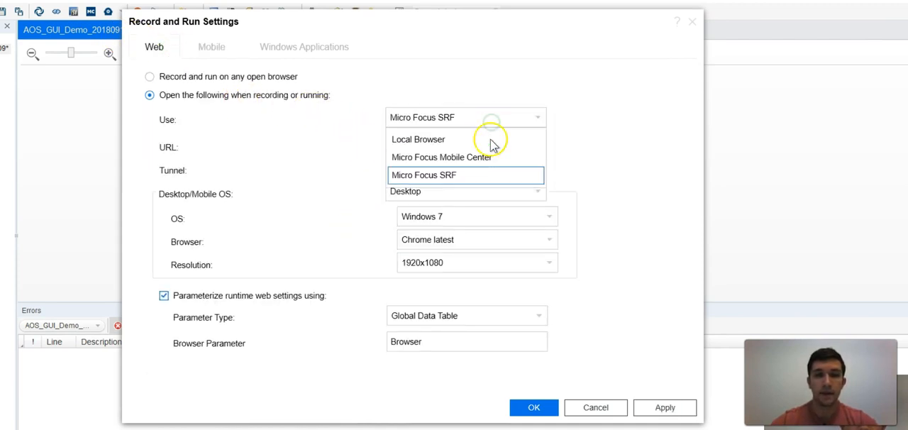
{"action": "left_click", "coordinate": [494, 177]}
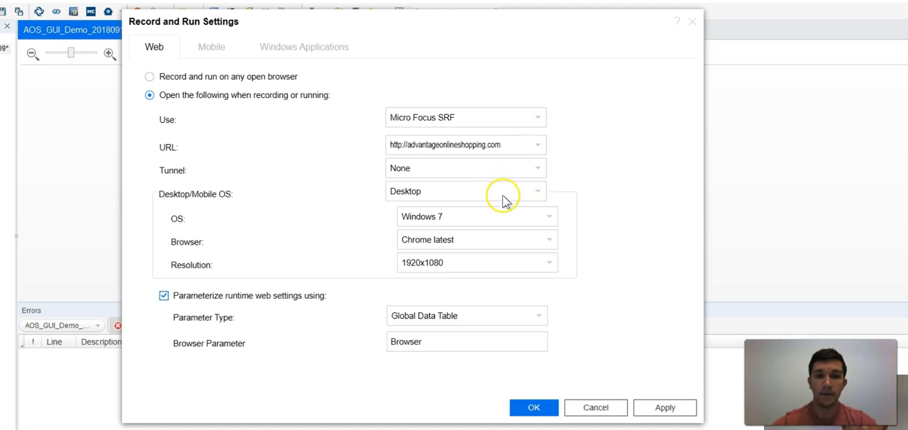
- Review the operating system, browser and resolution choices offered for the desktop web environment
{"action": "left_click", "coordinate": [528, 224]}
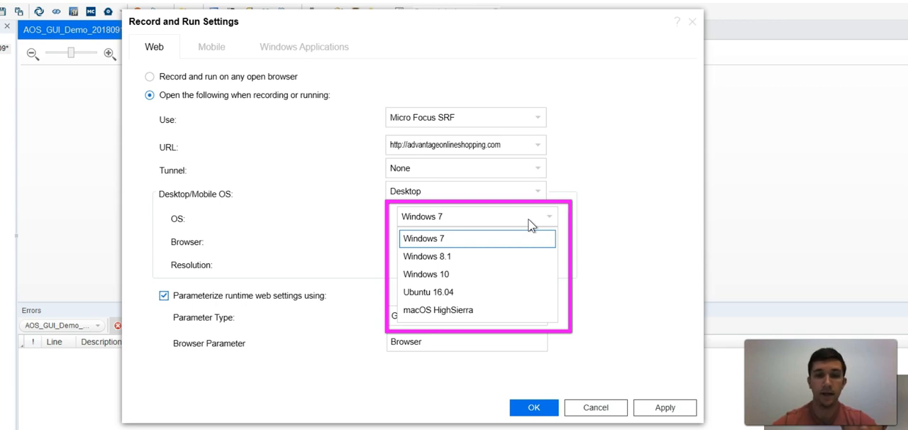
{"action": "left_click", "coordinate": [607, 215]}
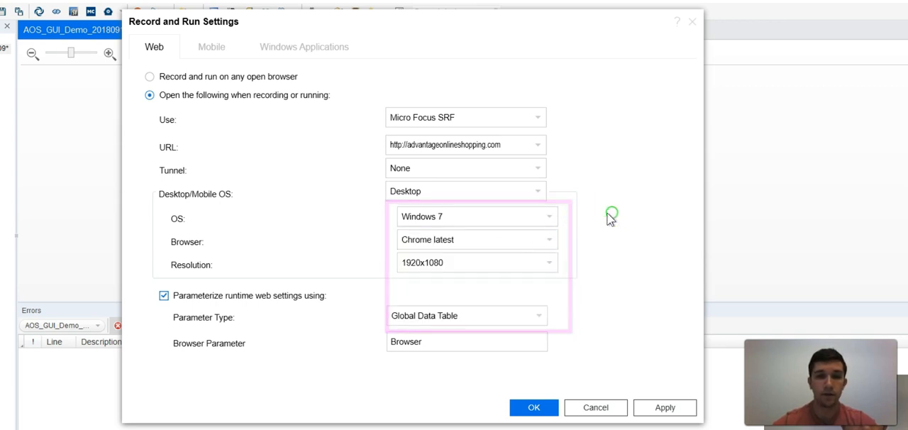
{"action": "left_click", "coordinate": [517, 241]}
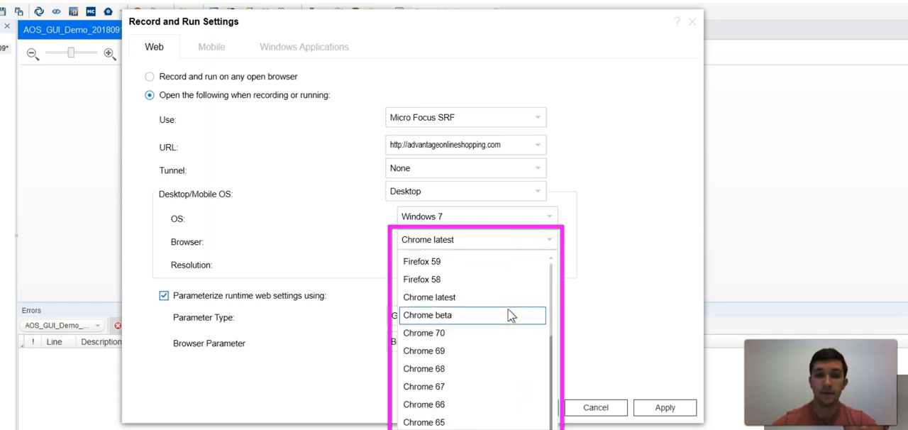
{"action": "left_click", "coordinate": [614, 247]}
{"action": "left_click", "coordinate": [530, 265]}
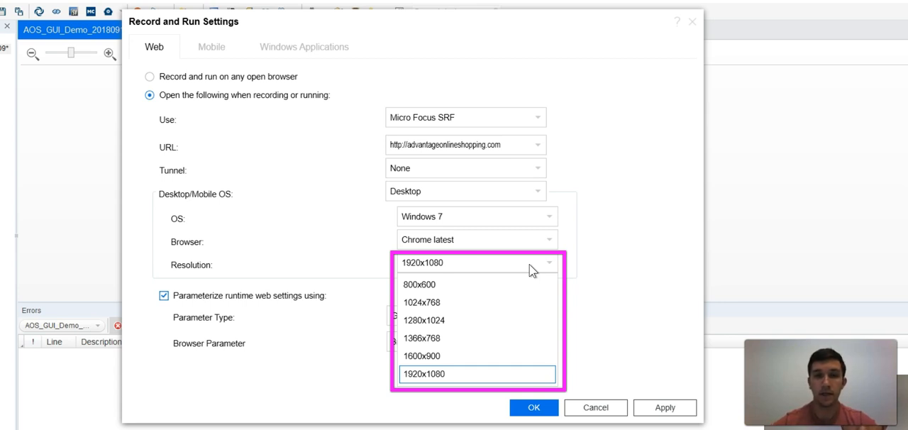
{"action": "left_click", "coordinate": [623, 265]}
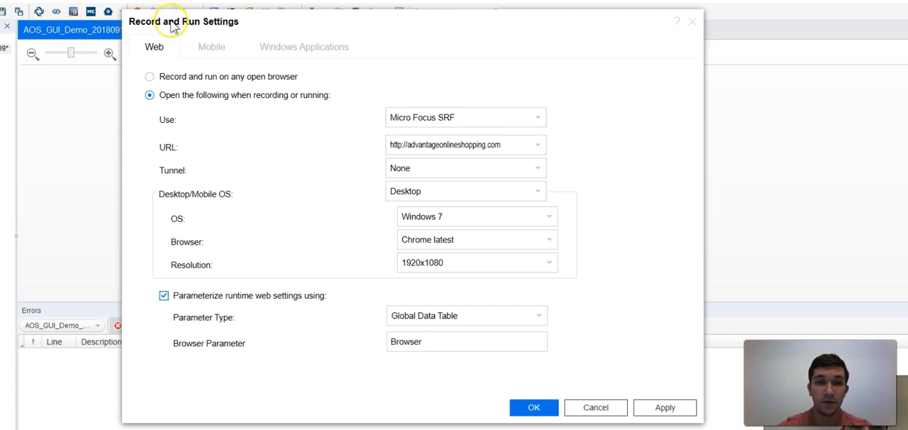
- Set mobile testing to use StormRunner Functional, check the device OS choice and accept the Record and Run Settings
{"action": "left_click", "coordinate": [207, 46]}
{"action": "left_click", "coordinate": [221, 50]}
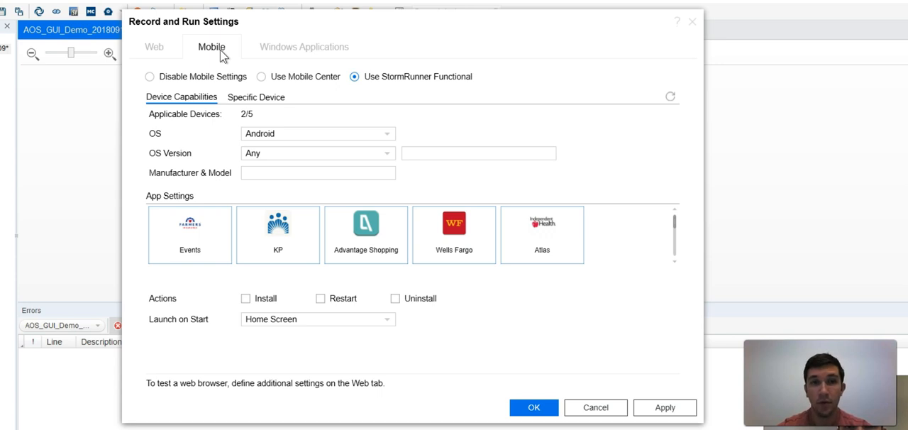
{"action": "left_click", "coordinate": [222, 55]}
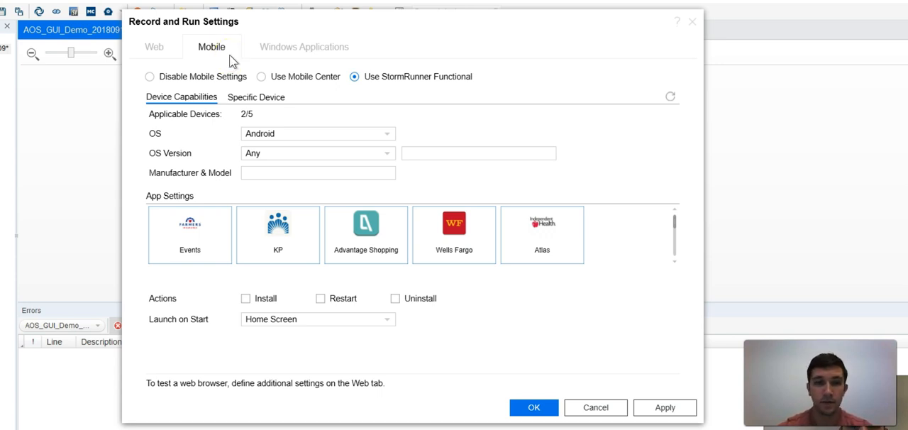
{"action": "left_click", "coordinate": [366, 135]}
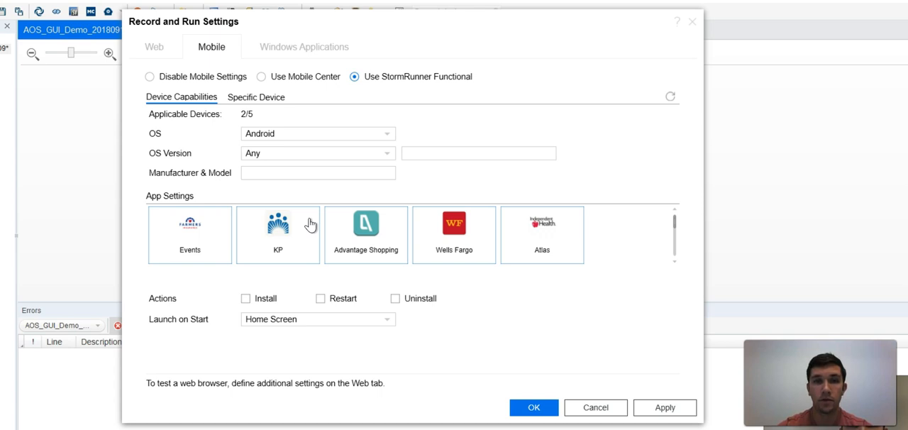
{"action": "left_click", "coordinate": [533, 407]}
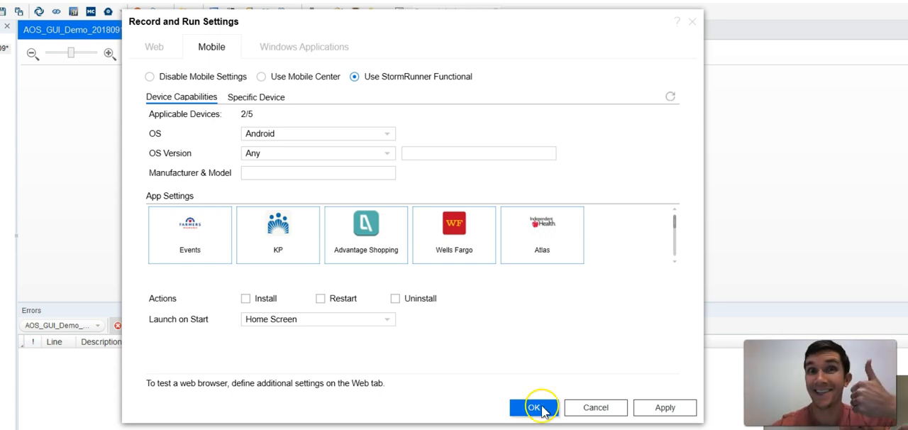